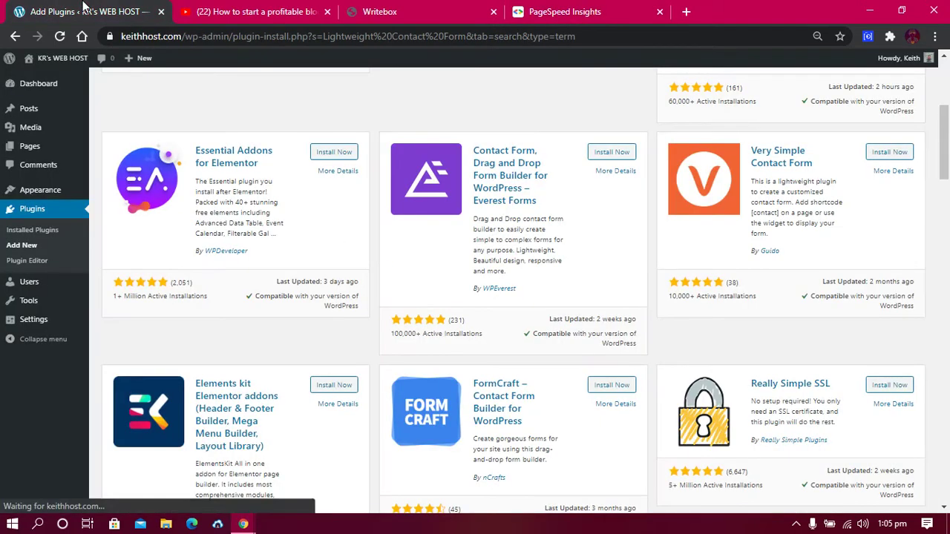
Return to the Lightweight Contact Form plugin search results, scrolled back to the top.
left_click(84, 6)
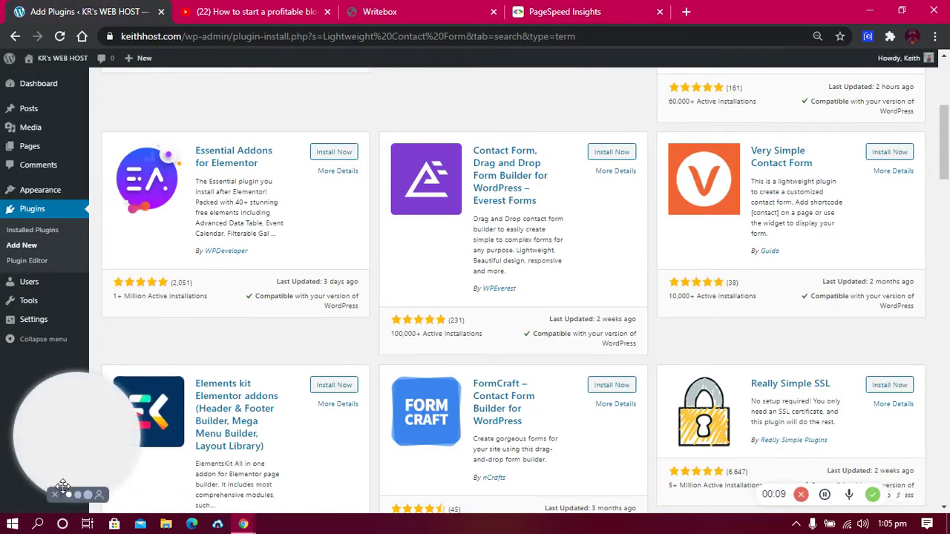
left_click(55, 495)
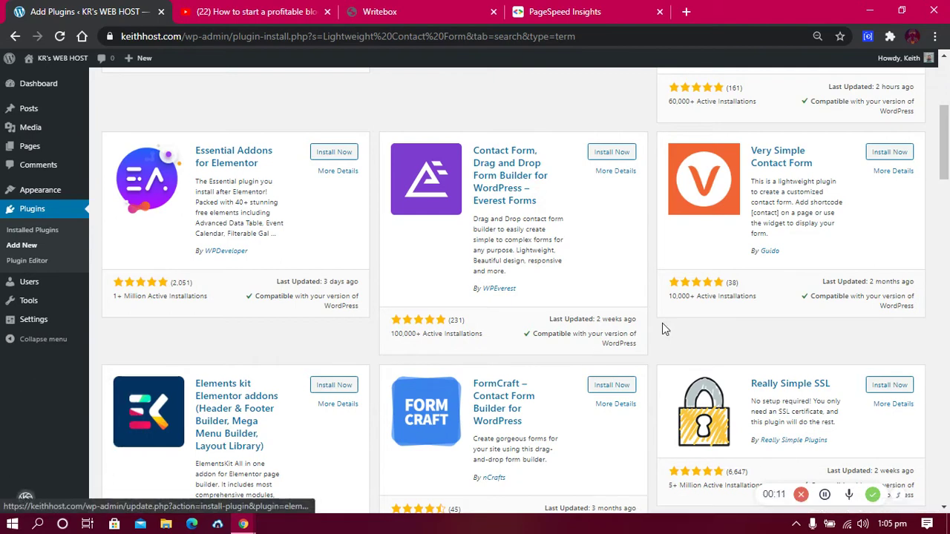
left_click_drag(946, 168, 946, 129)
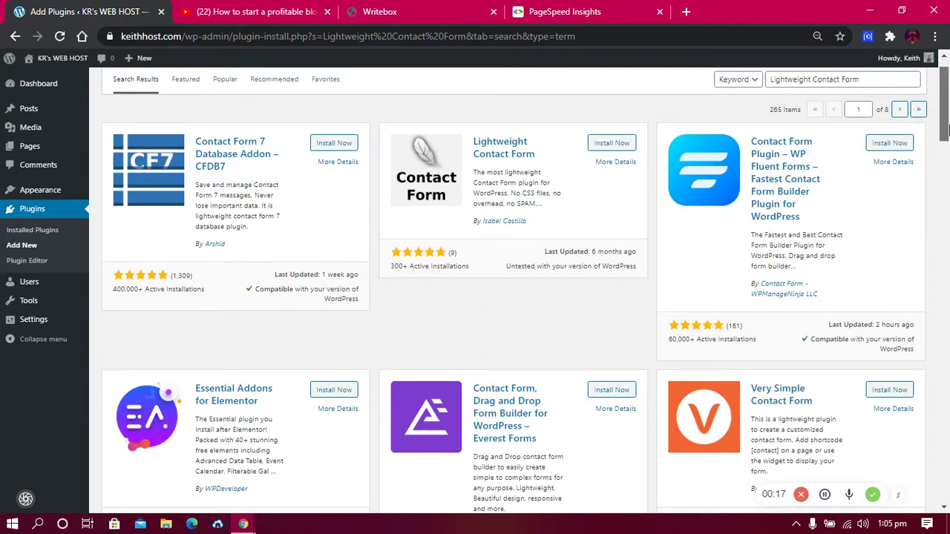
left_click_drag(946, 129, 946, 128)
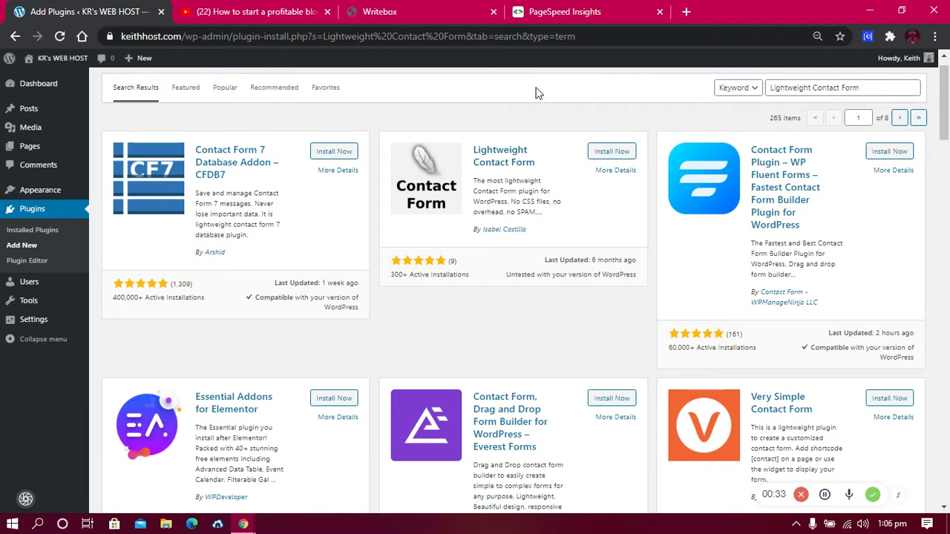
left_click(586, 9)
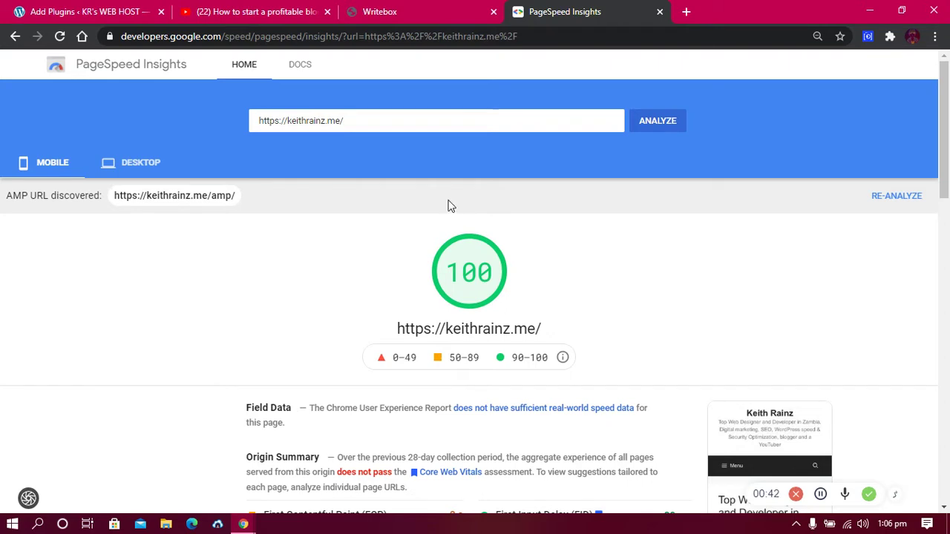
left_click(118, 8)
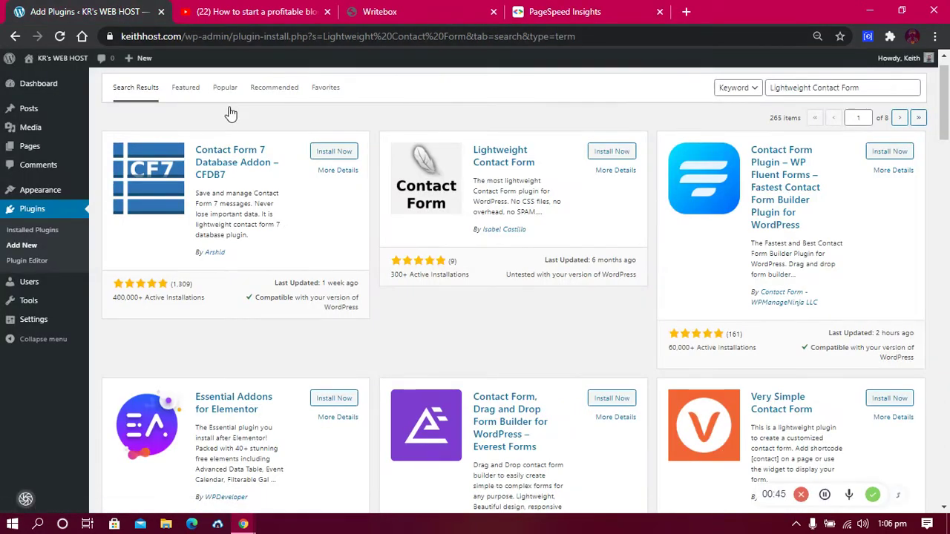
Install and activate Lightweight Contact Form from its search card, then go to the Dashboard.
triple_click(876, 85)
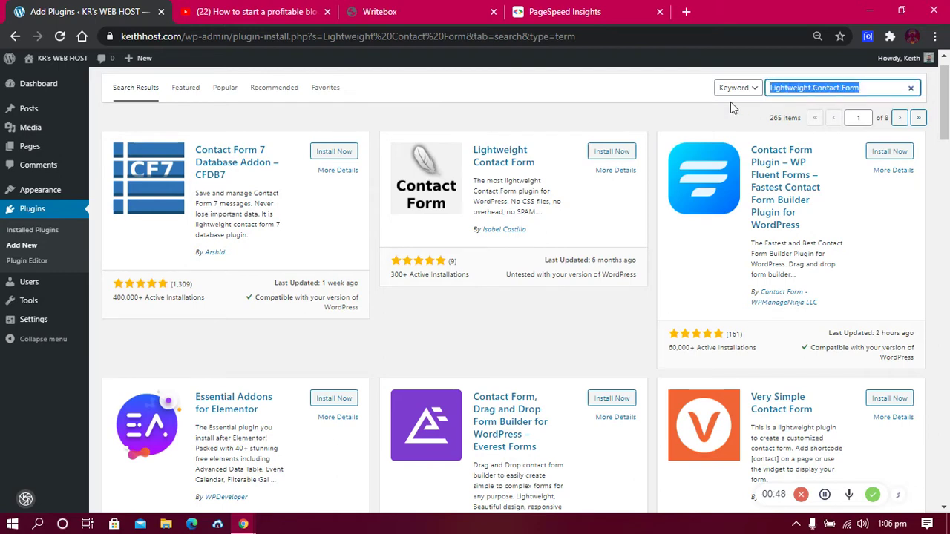
left_click(611, 151)
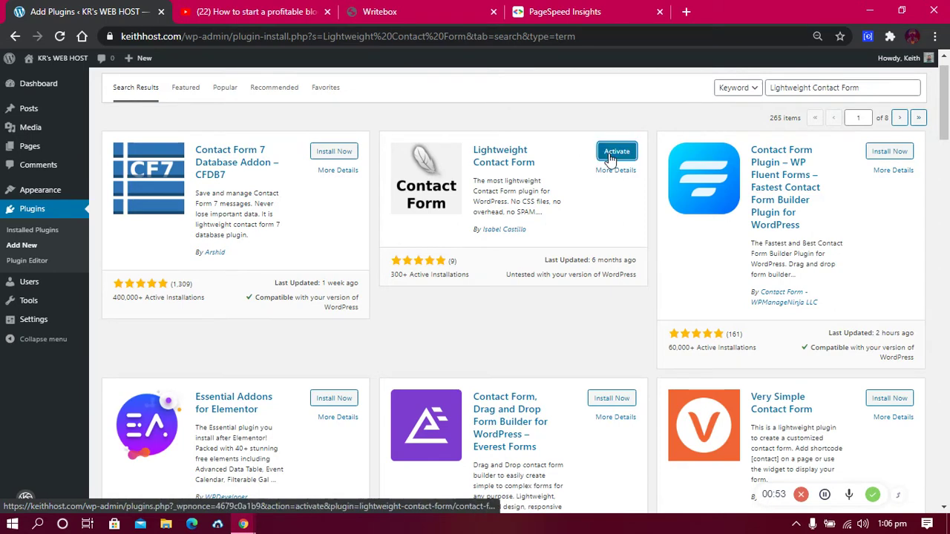
left_click(611, 156)
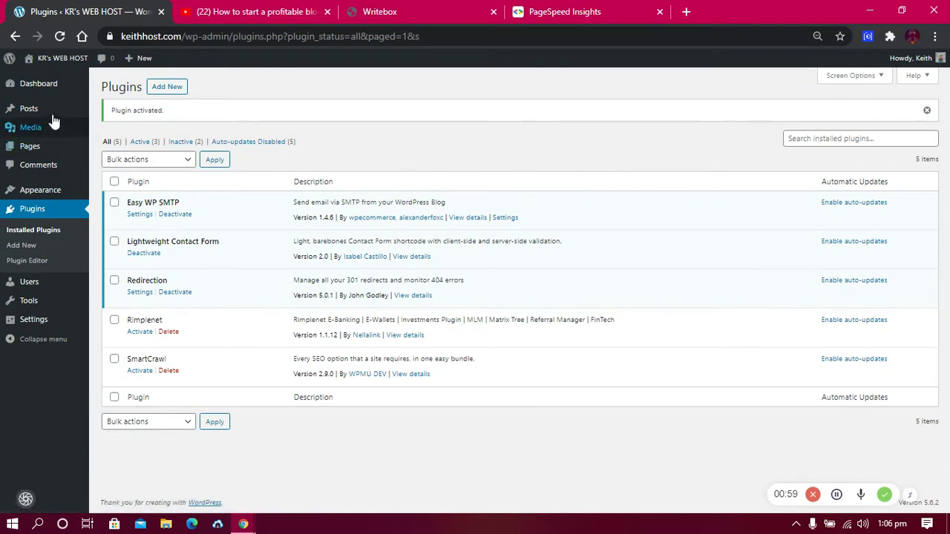
left_click(49, 86)
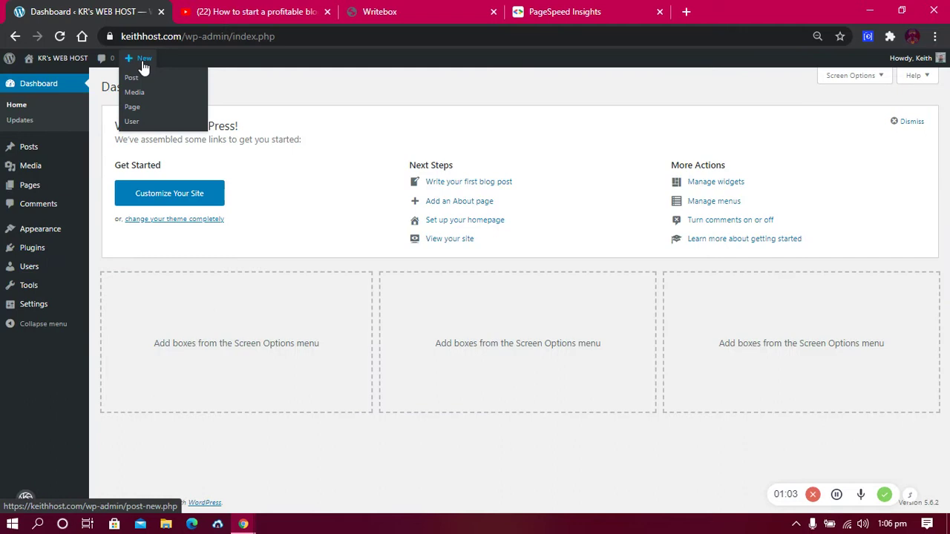
Open the admin bar's + New > Page link in a new browser tab.
right_click(131, 110)
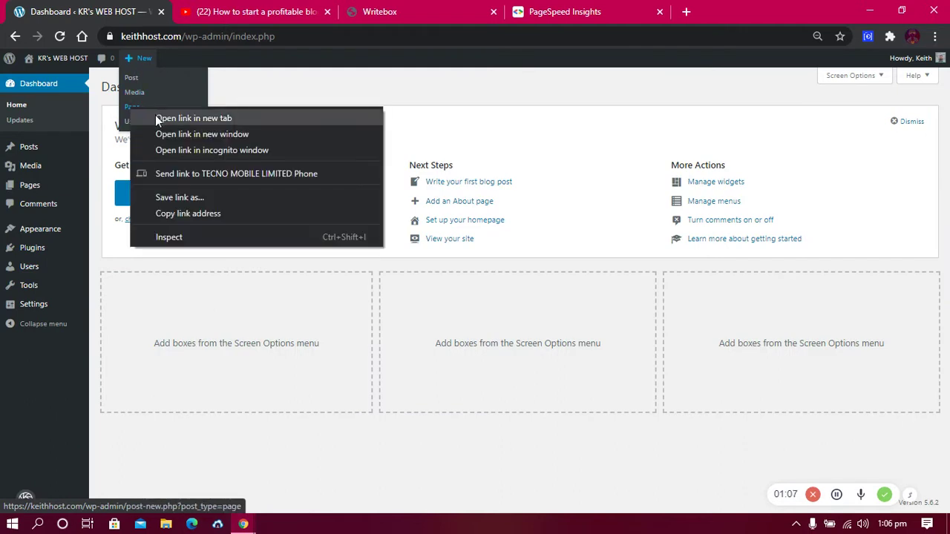
left_click(157, 119)
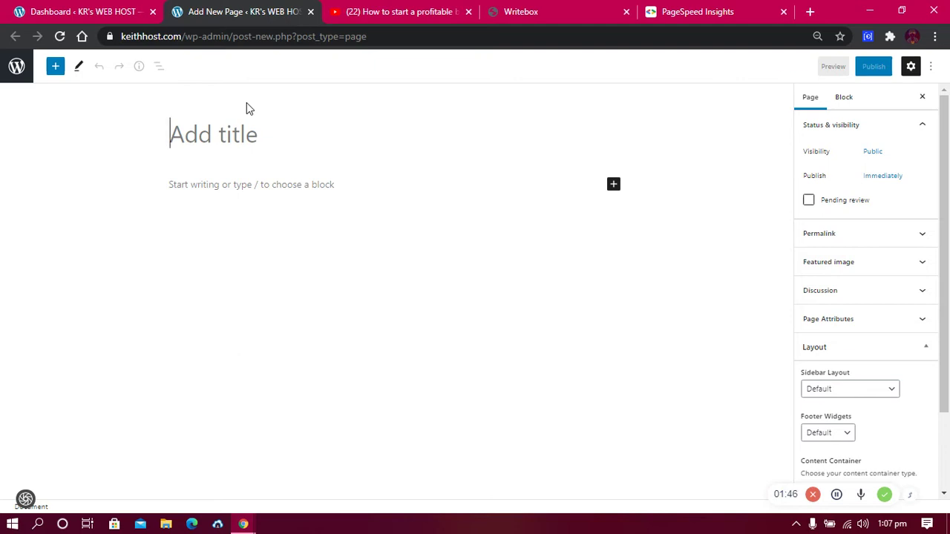
Title the page 'Contact us' and add an intro line pointing to the form below.
type("Cont")
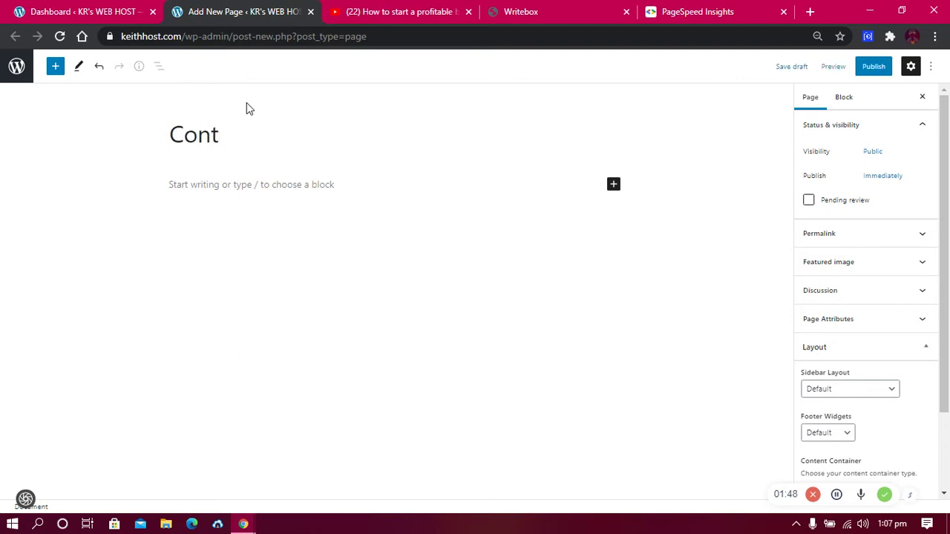
type("act u")
type("s")
left_click(236, 184)
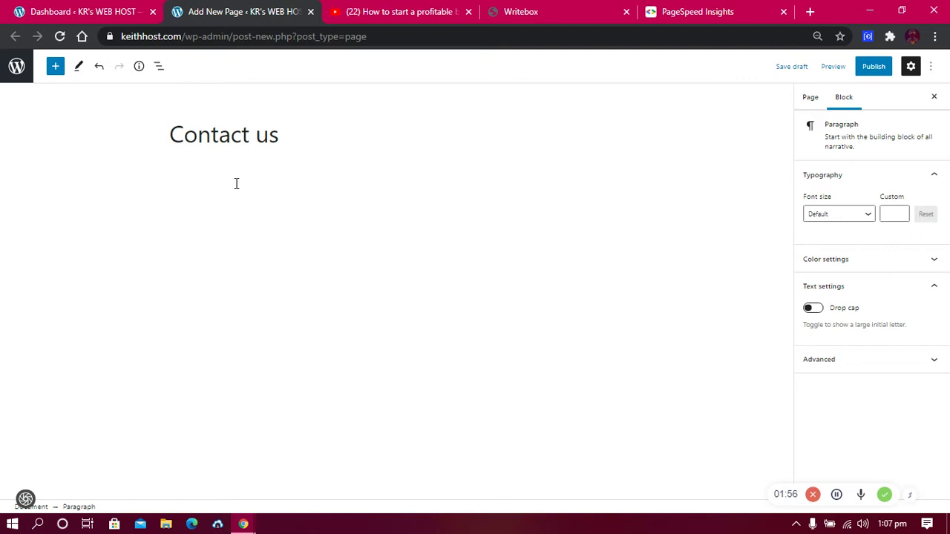
type("cony")
key("BackSpace")
type("tact u")
type("s susing this")
type(" form ")
type("below")
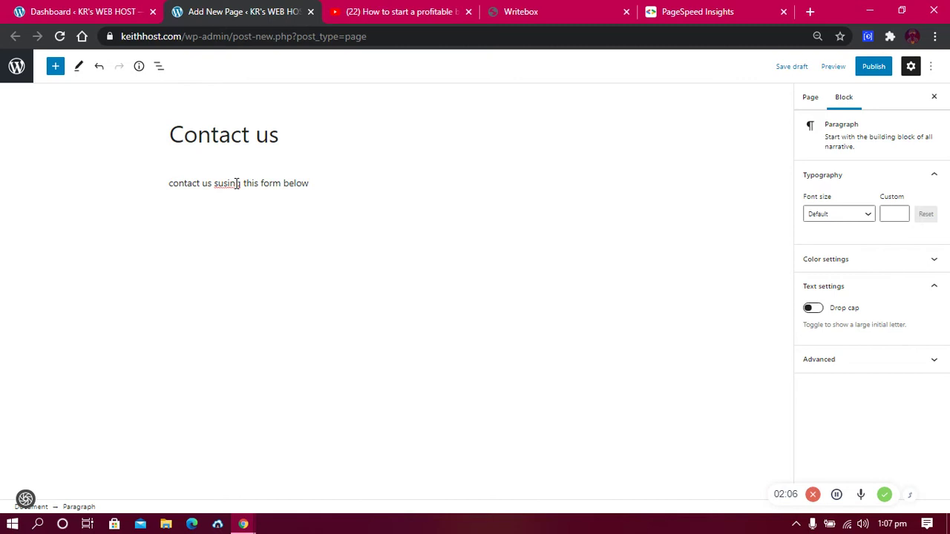
type(".")
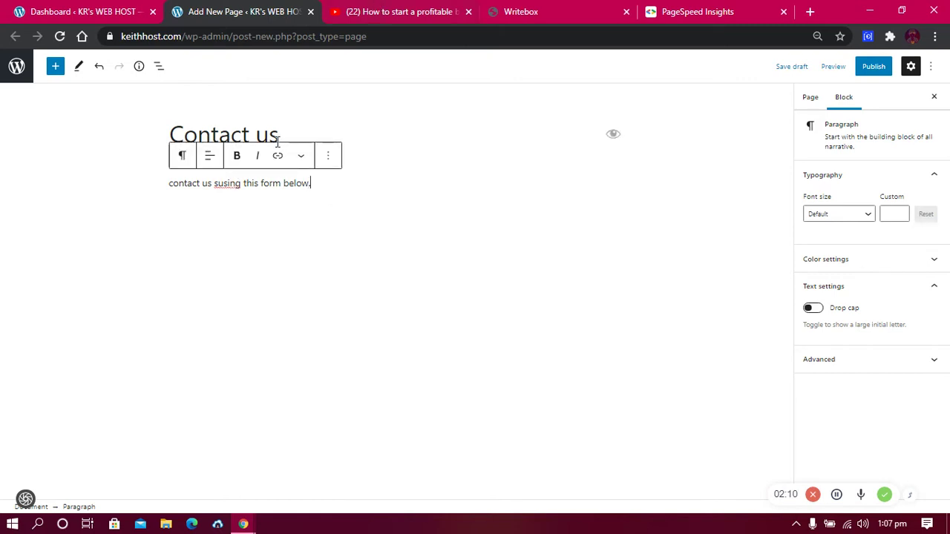
left_click(534, 9)
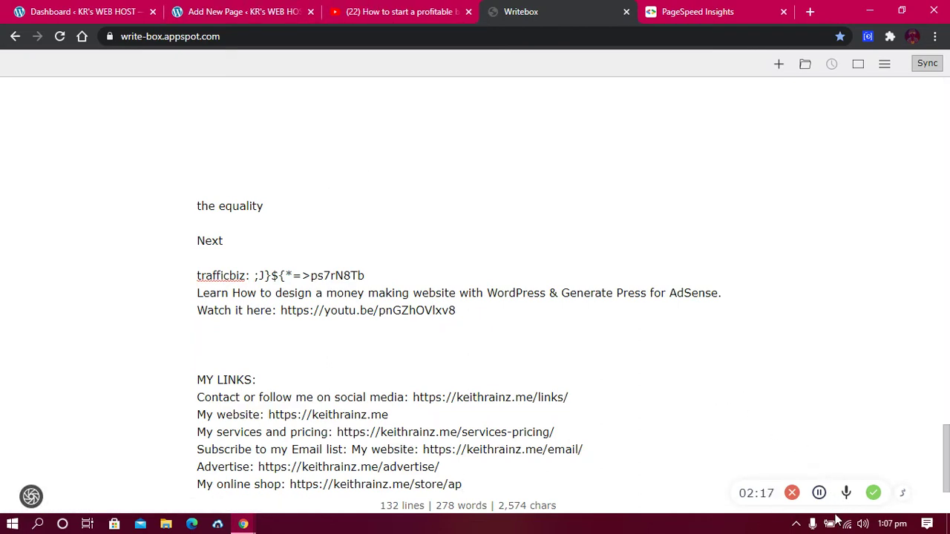
Correct 'susing' to 'using' in the intro line and start a new block below it.
left_click(243, 9)
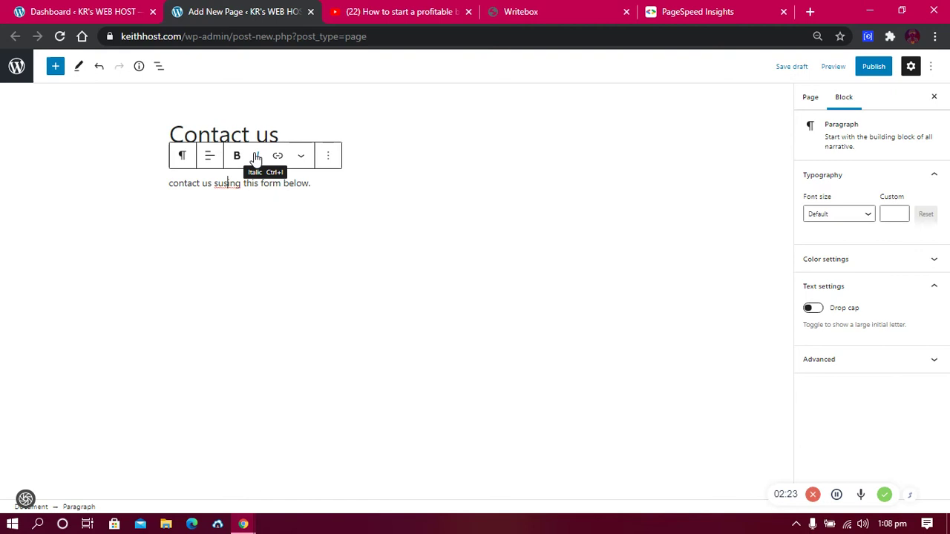
key("BackSpace")
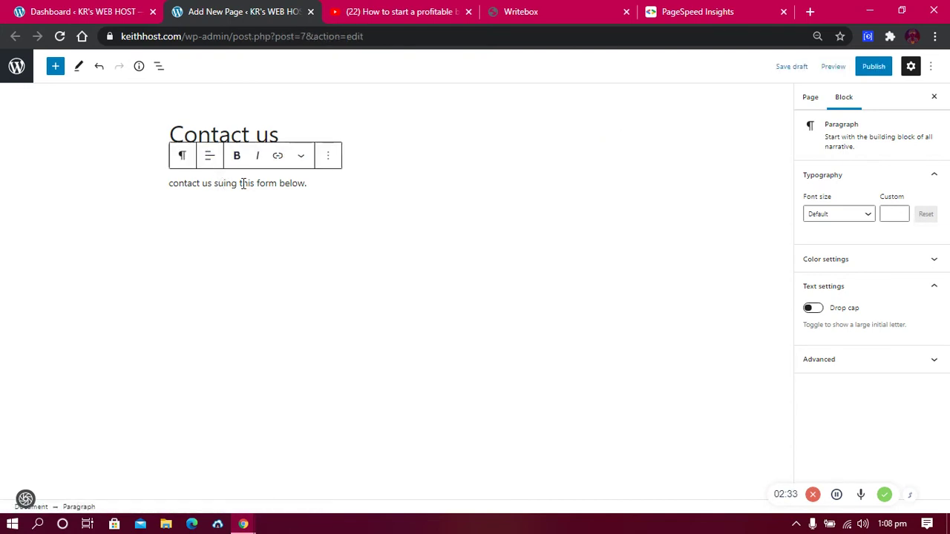
left_click_drag(238, 183, 213, 183)
key("BackSpace")
type("using")
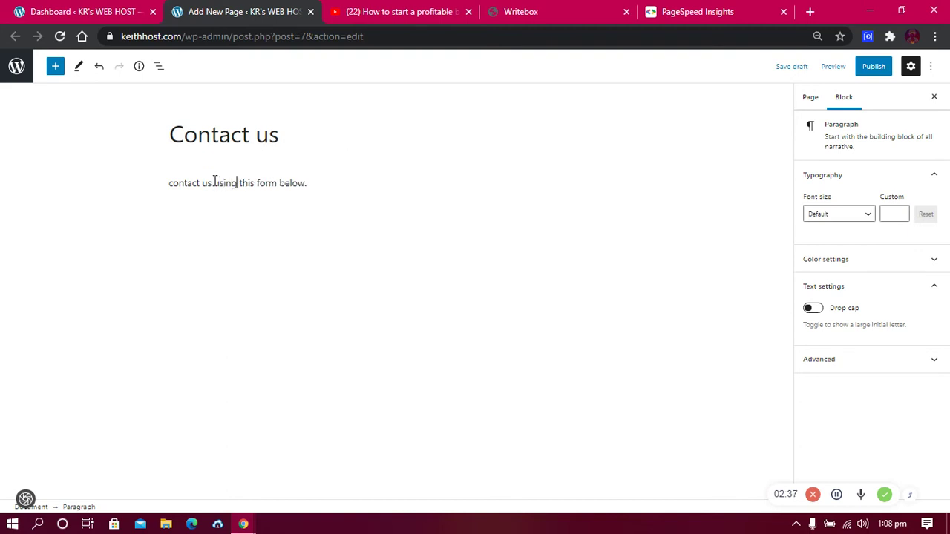
left_click(322, 183)
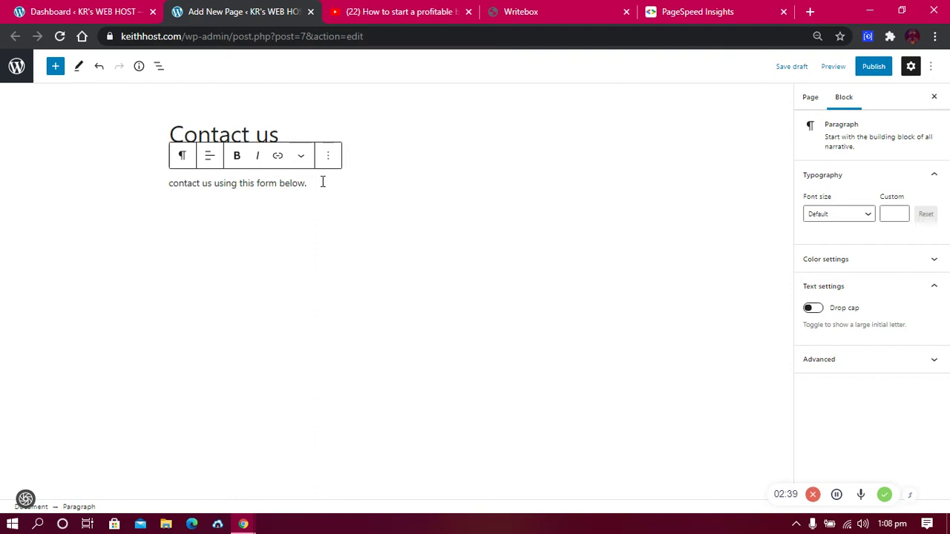
key("Return")
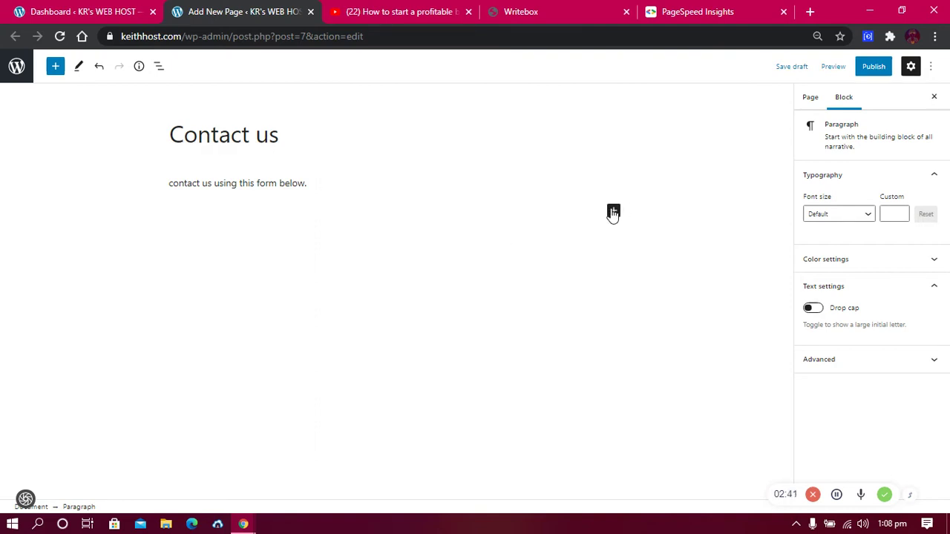
Add a Shortcode block containing [lcf_contact_form] under the intro line.
left_click(614, 213)
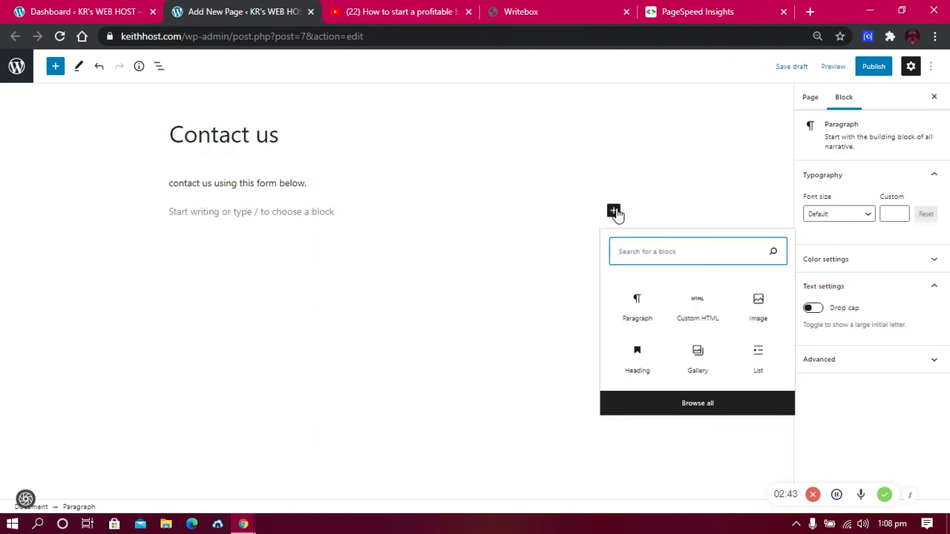
type("s")
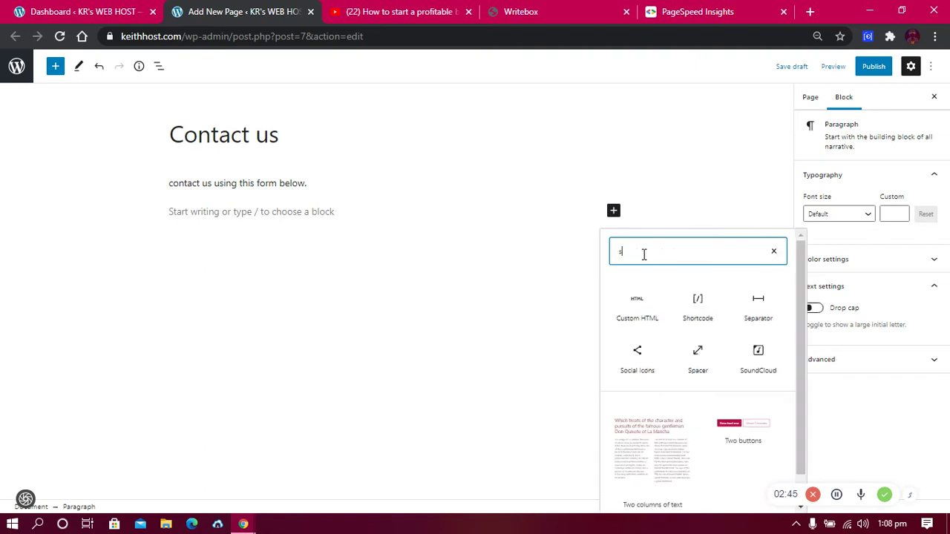
type("hort")
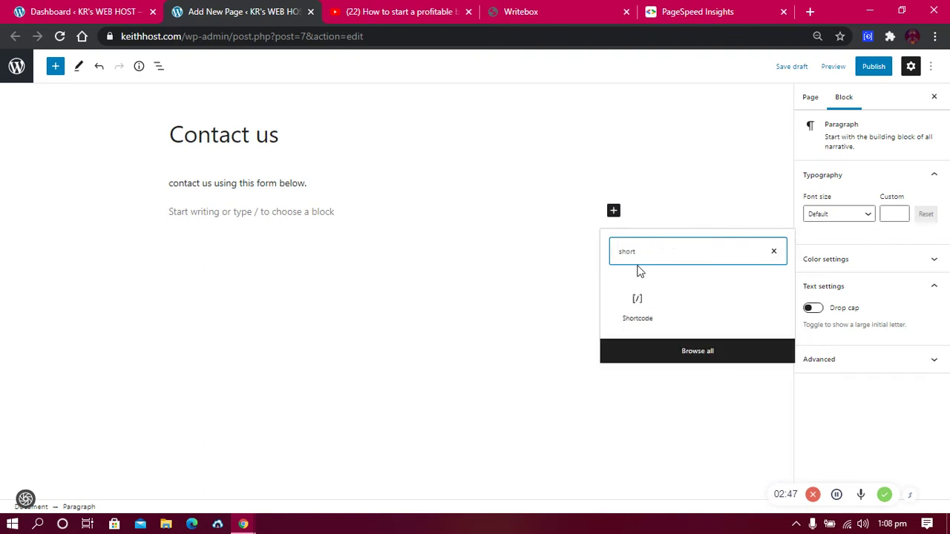
left_click(624, 329)
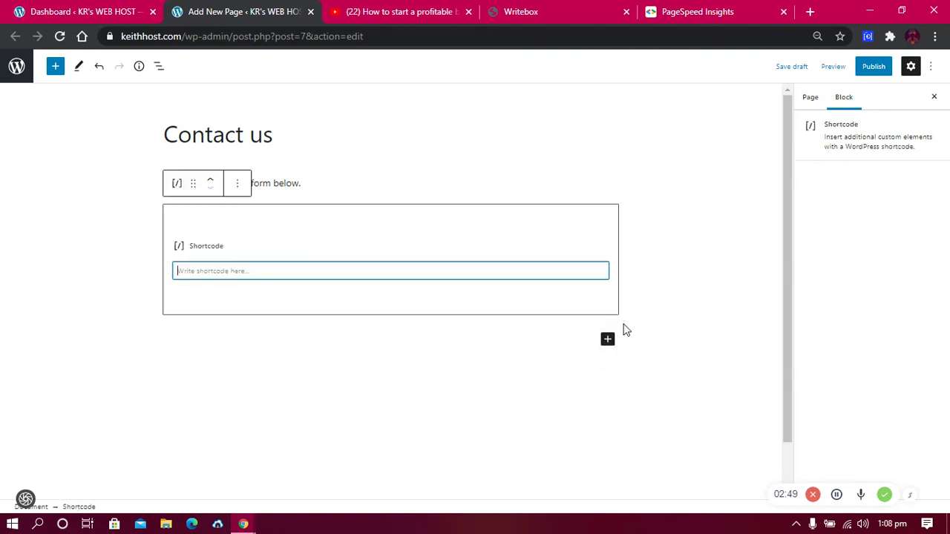
type("[lcf_contact_form]")
Publish the Contact us page and view it on the live site.
left_click(874, 71)
left_click(864, 68)
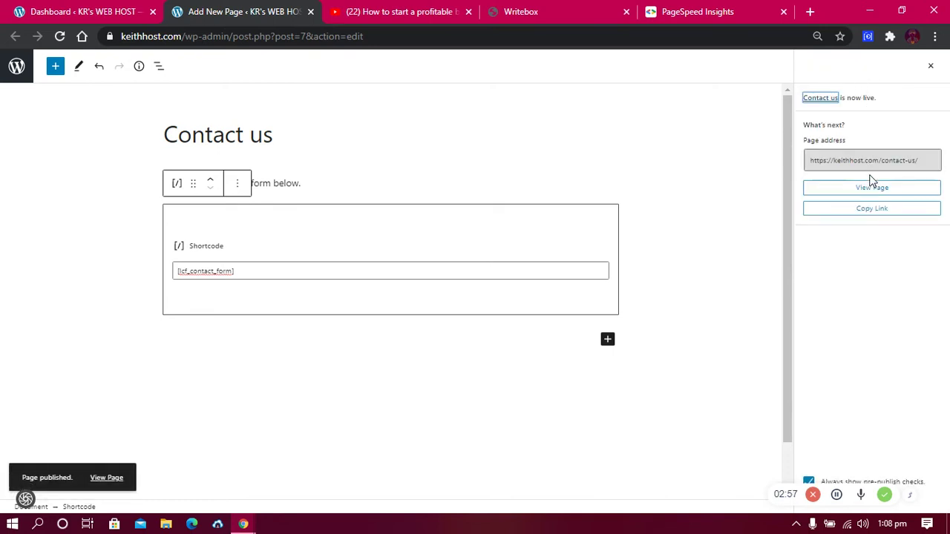
left_click(862, 190)
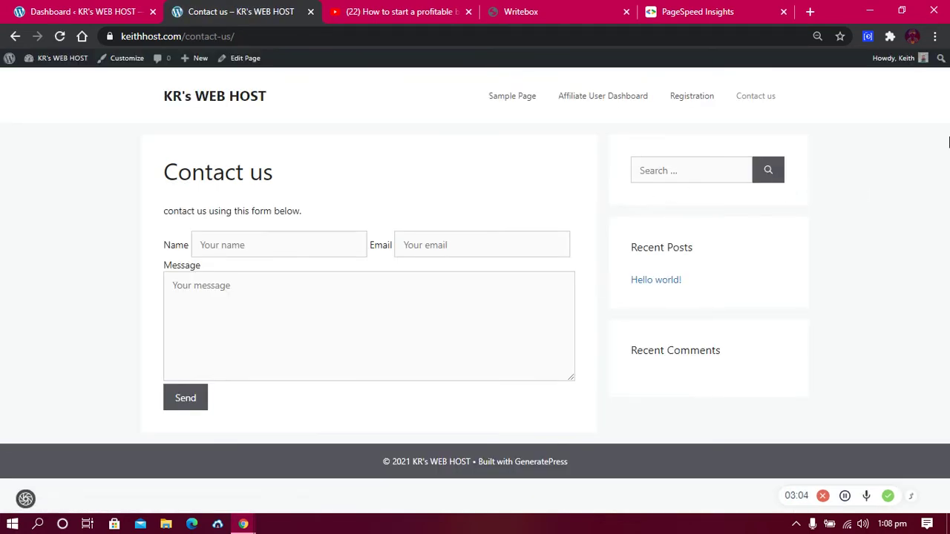
left_click(817, 36)
left_click(818, 62)
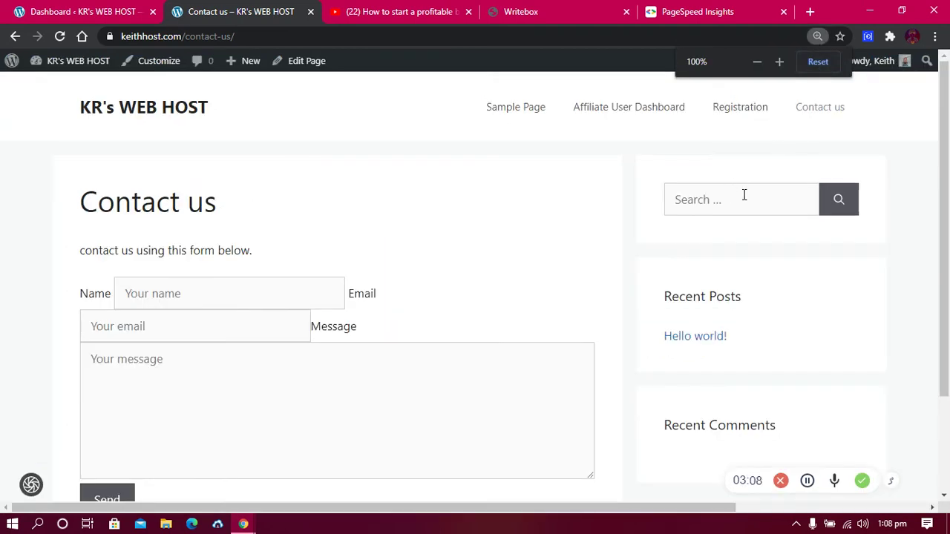
scroll(653, 215, "down", 3)
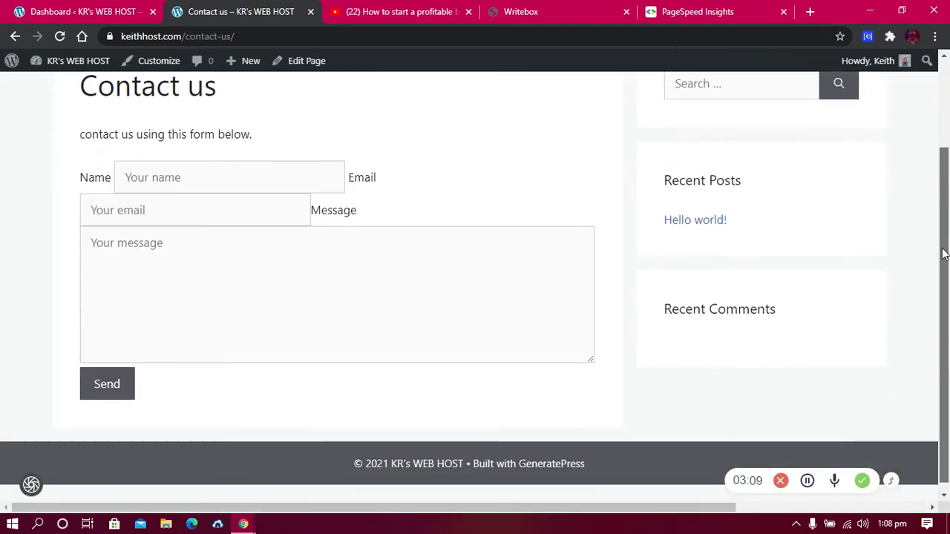
left_click(254, 197)
left_click(94, 156)
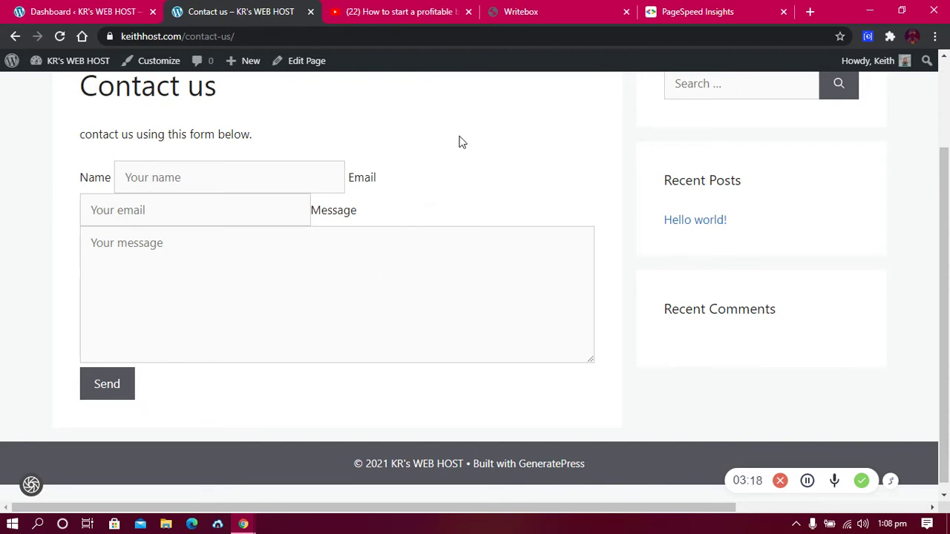
Paste the contact form CSS rules into Writebox, then copy the whole CSS block.
left_click(528, 15)
type("#lcf-contactform .lcf_contactform_error,#lcf-contactform input.error,#lcf-contactform textarea.error{border:1px solid #D8000C} #lcf-contactform label.error,p.lcf-error{display:block;color:#D8000C;background:#ffd2d2;padding:0 10px;height:auto;width:auto;} .lcf-success-msg {color: #4F8A10;background-color: #DFF2BF;padding:10px} #lcf-contactform label {float: left;clear: left;width: 75px;margin-top: 8px;} #lcf-contactform label[for=lcf_message] {width: auto} #lcf-contactform input[type=\"text\"] {float: left;width: auto;margin-bottom: 24px;} input#lcf_contact {margin-top:24px;}")
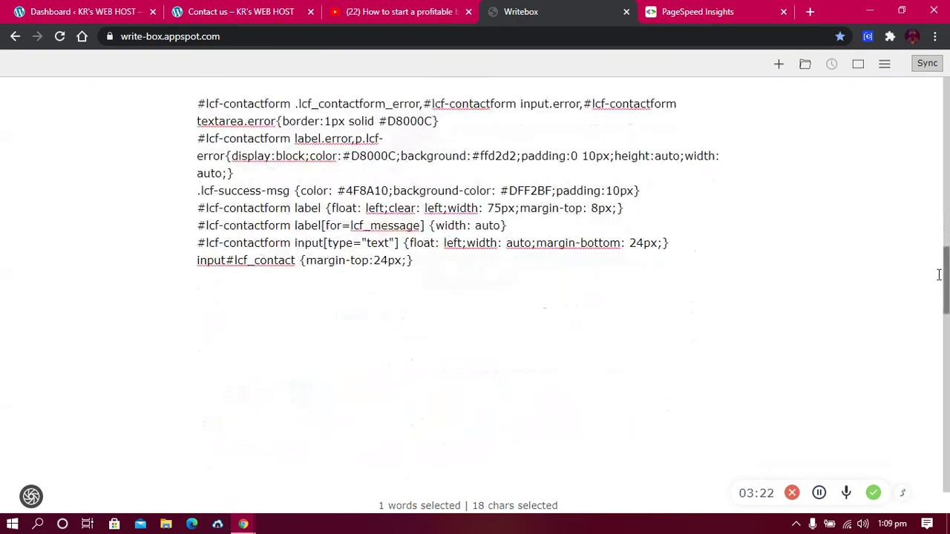
mouse_move(413, 361)
left_mouse_down()
mouse_move(194, 218)
mouse_move(197, 207)
left_mouse_up()
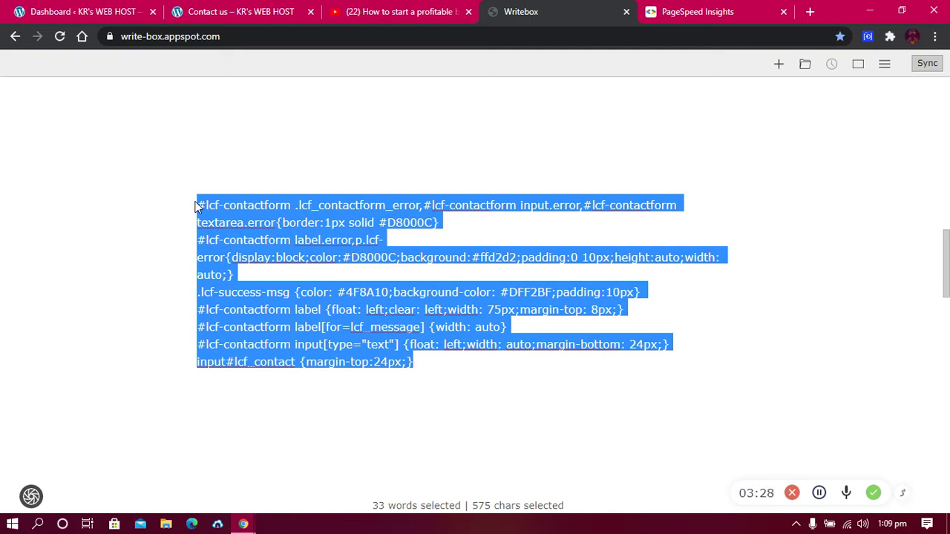
right_click(301, 218)
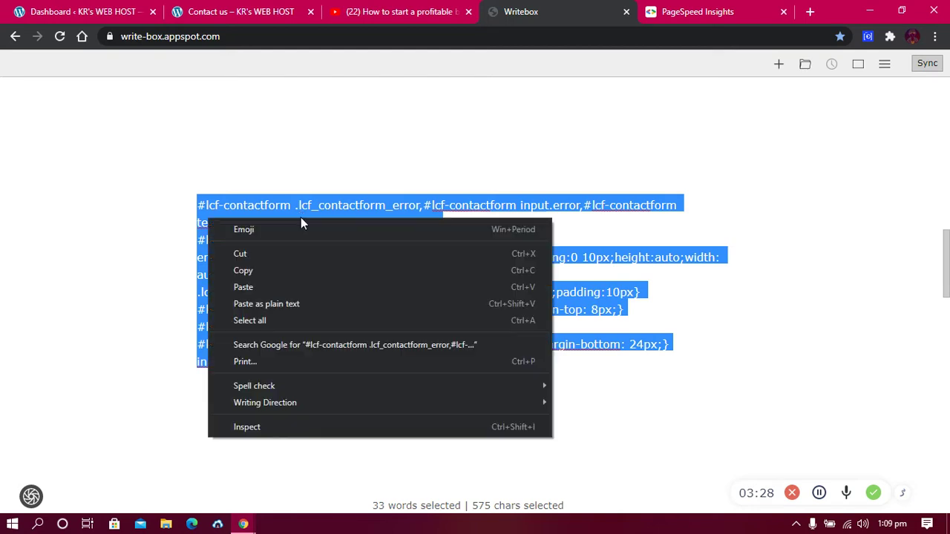
left_click(238, 271)
left_click(74, 10)
mouse_move(50, 274)
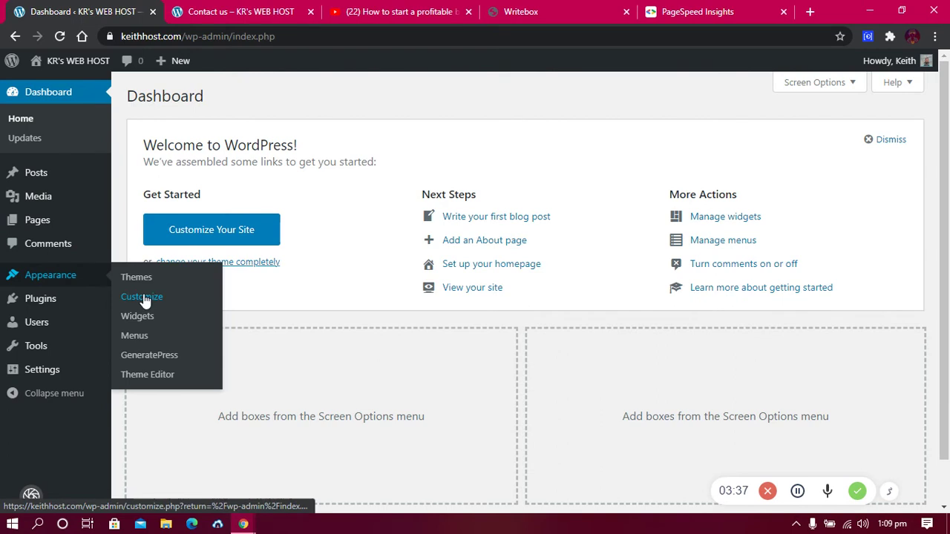
Paste the contact form CSS into the Customizer's Additional CSS editor.
left_click(144, 297)
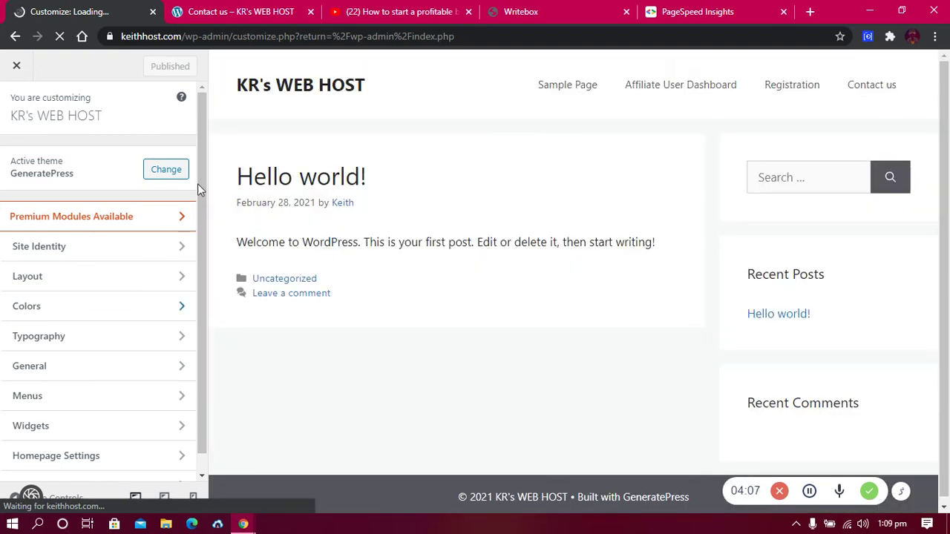
scroll(207, 237, "down", 1)
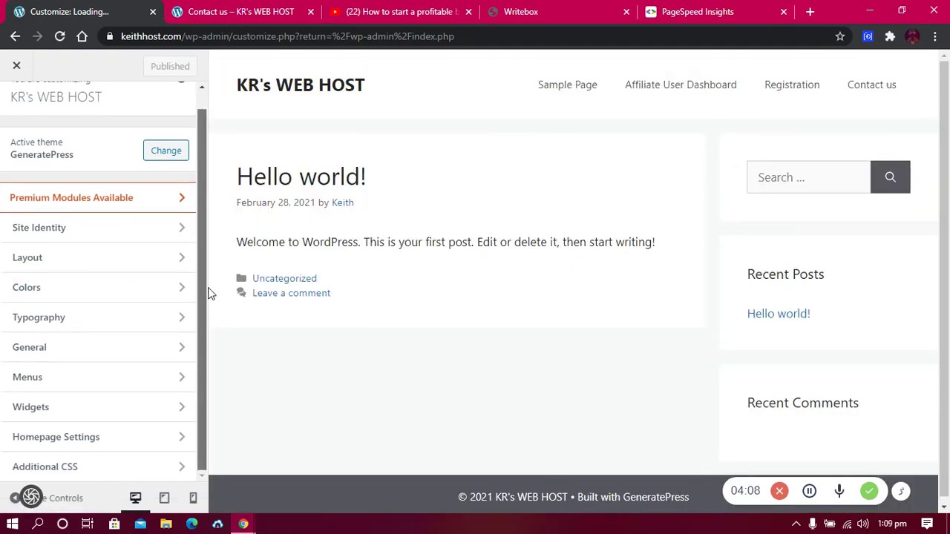
left_click(173, 467)
left_click(58, 422)
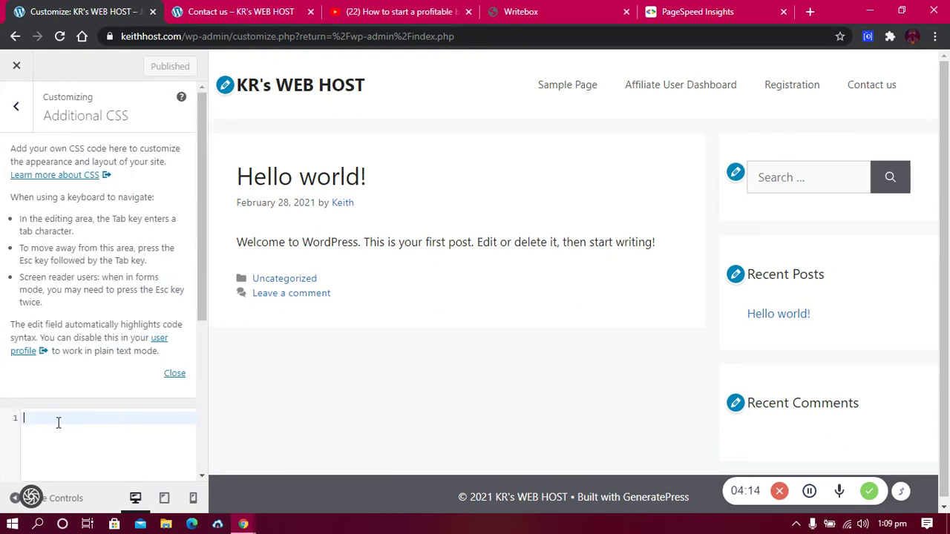
right_click(58, 423)
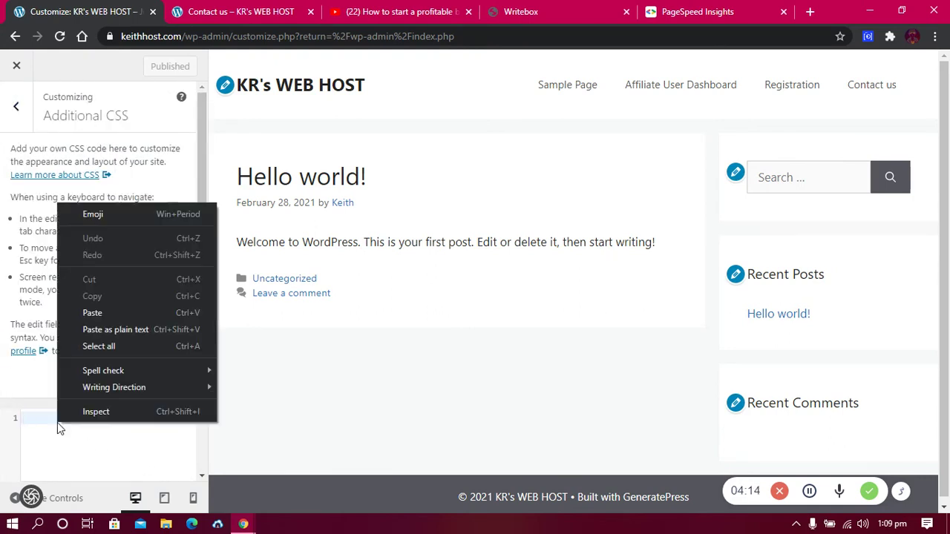
left_click(90, 312)
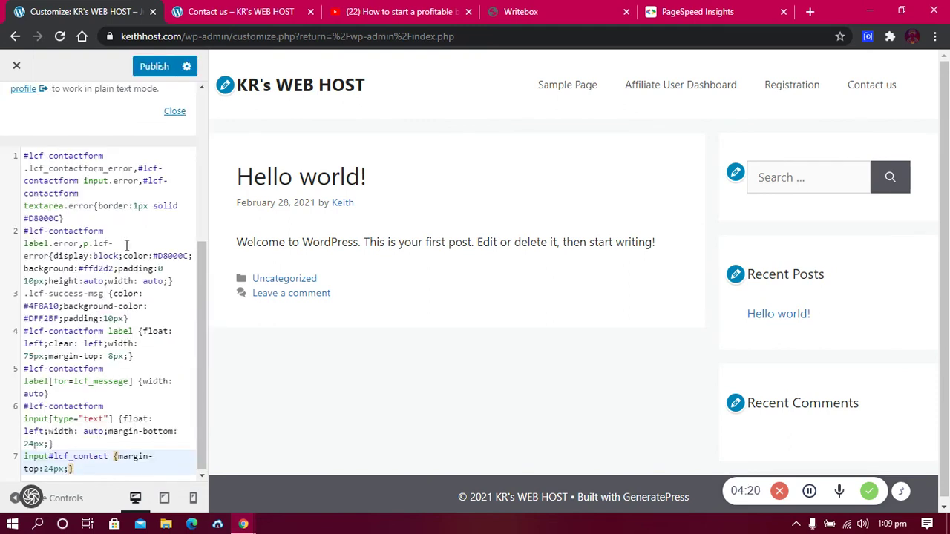
Publish the Additional CSS and return to the live Contact us page.
left_click_drag(199, 250, 205, 193)
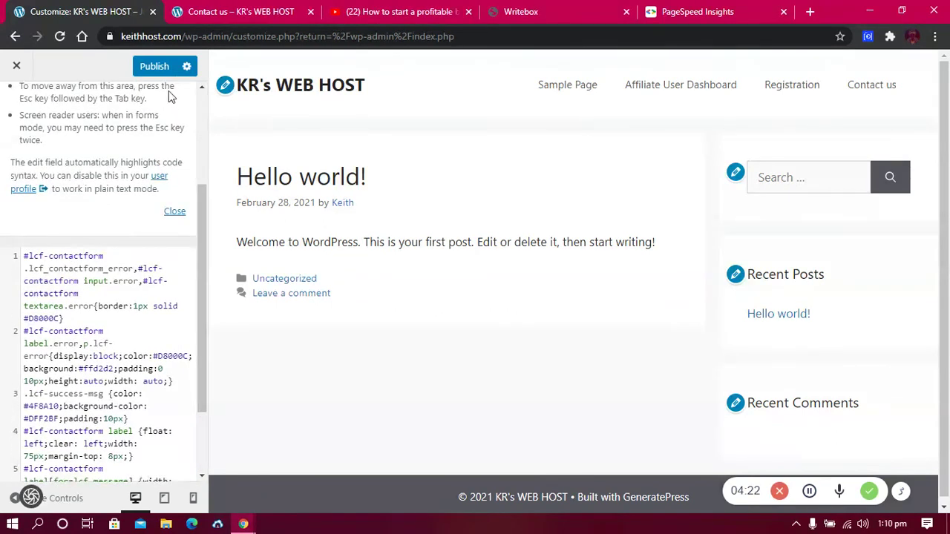
left_click(154, 67)
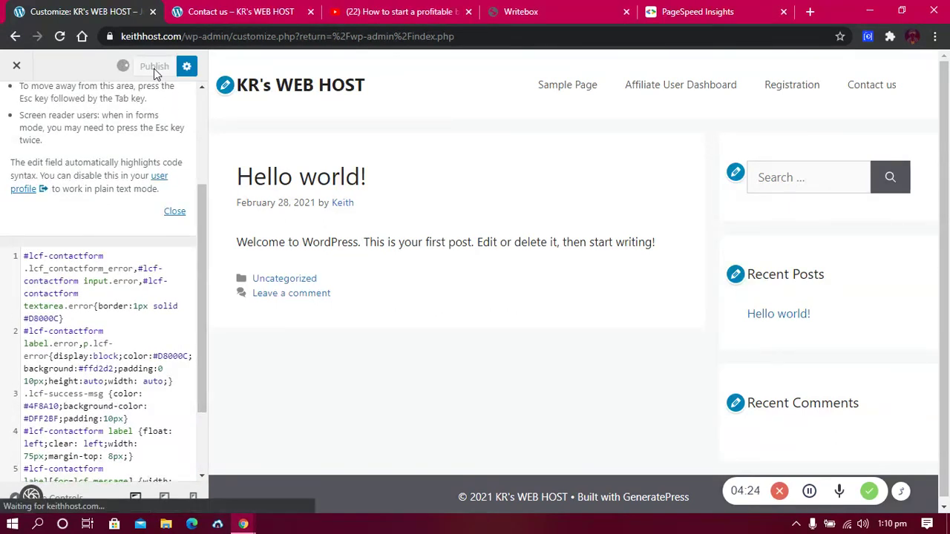
left_click(223, 18)
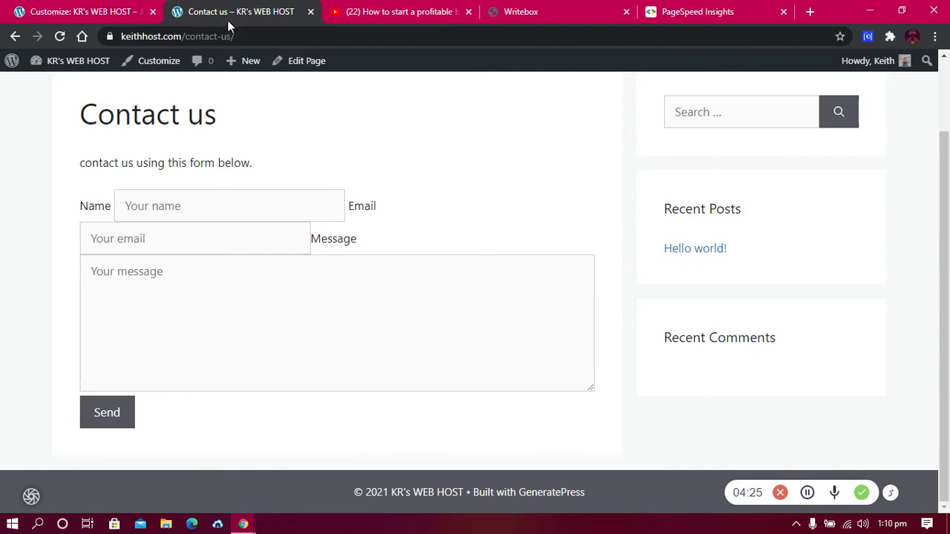
Reload the restyled Contact us page and fill the test form, message ending ', how are you...'.
left_click(59, 36)
type("hi keith")
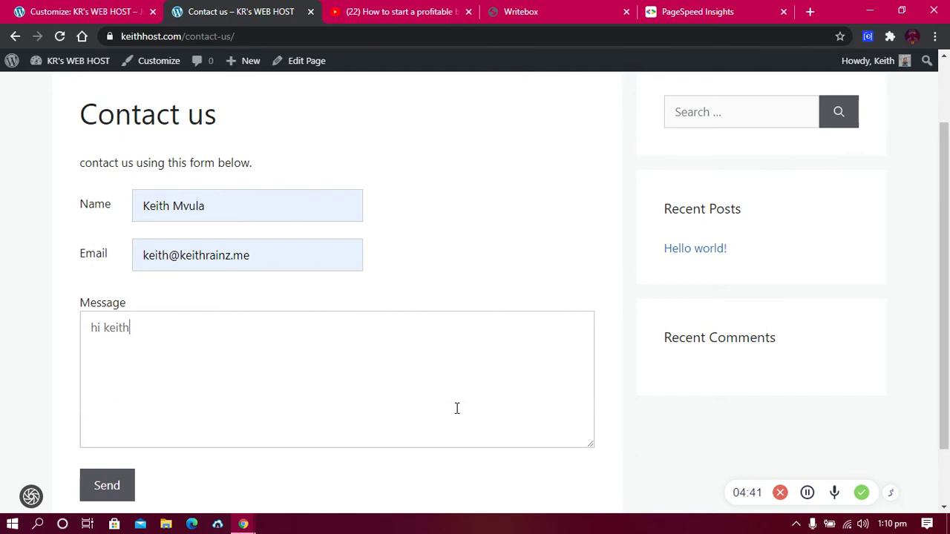
type(",")
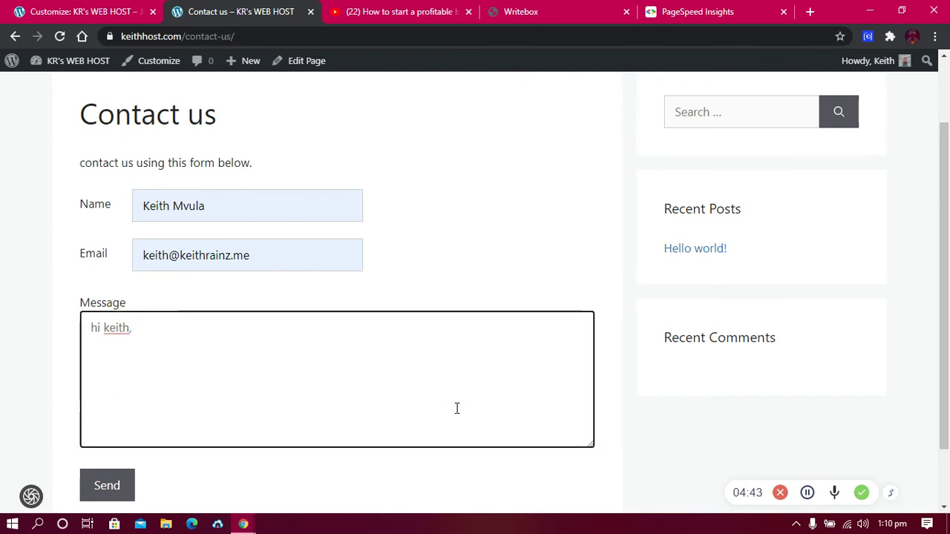
type(" how are ")
type("you.")
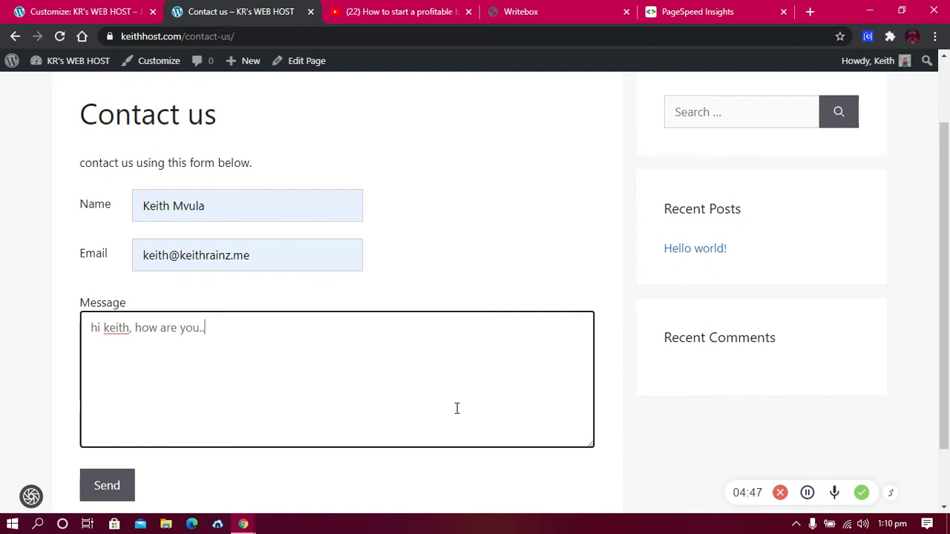
type("..")
Send the test message and highlight the sent confirmation with the sender details.
left_click(108, 504)
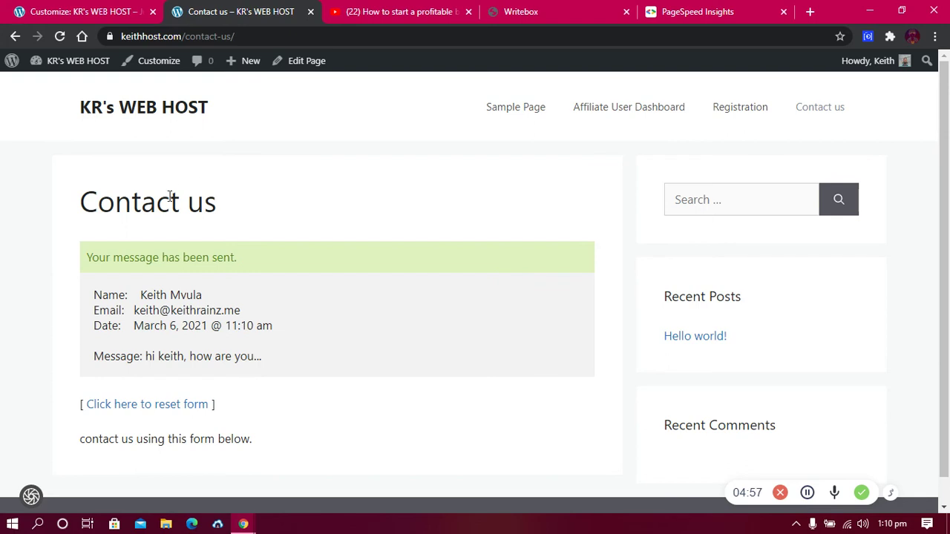
mouse_move(91, 258)
left_mouse_down()
mouse_move(201, 253)
mouse_move(233, 288)
left_mouse_up()
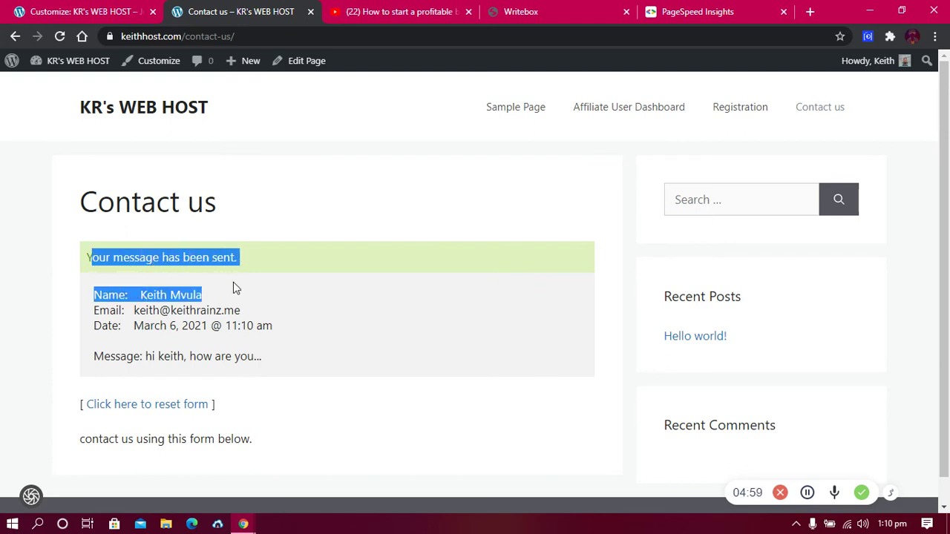
left_click(191, 304)
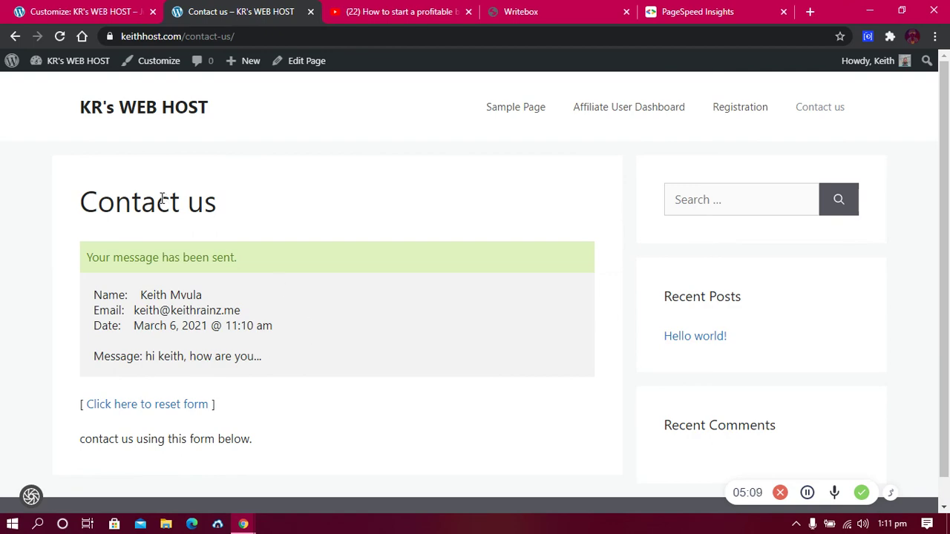
Switch to YouTube and scroll through the 17-video 'profitable blog/website 24/7' playlist.
left_click(394, 11)
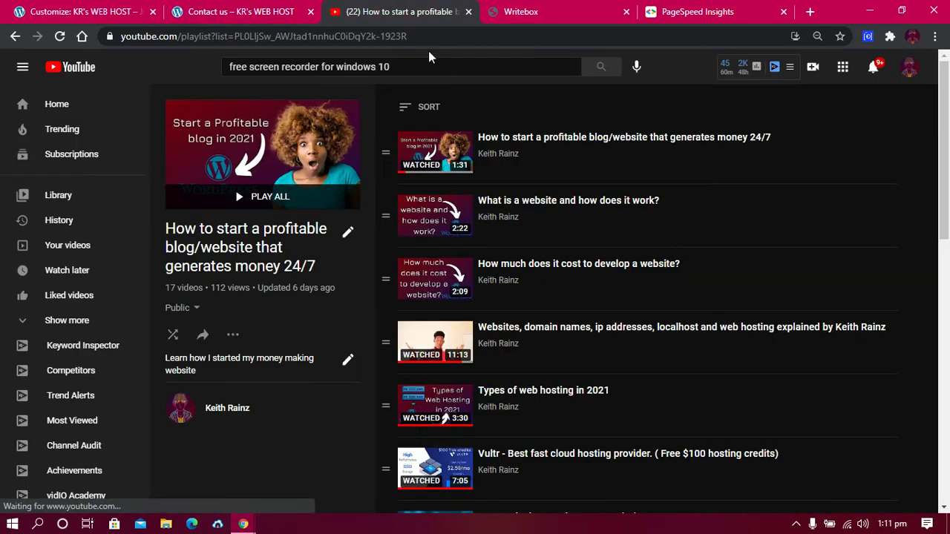
left_click_drag(948, 236, 947, 481)
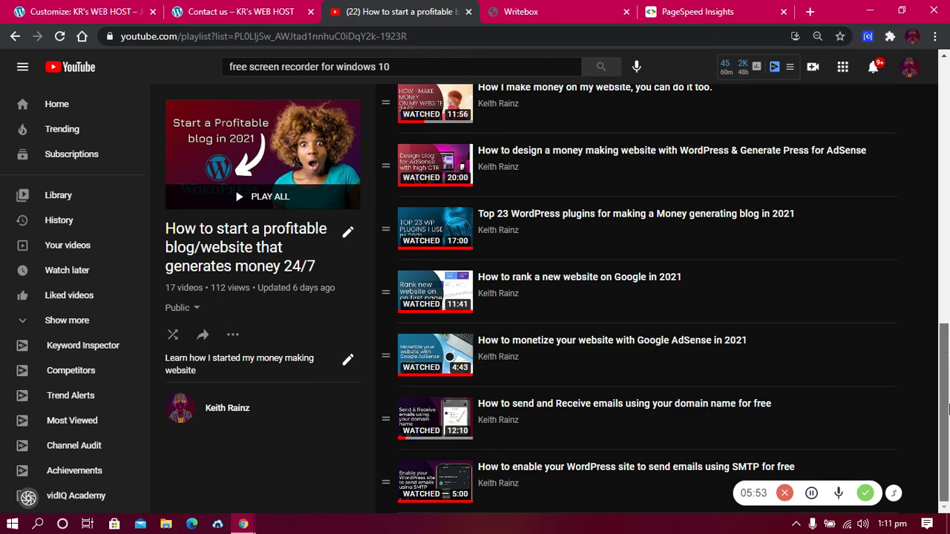
left_click_drag(948, 405, 948, 164)
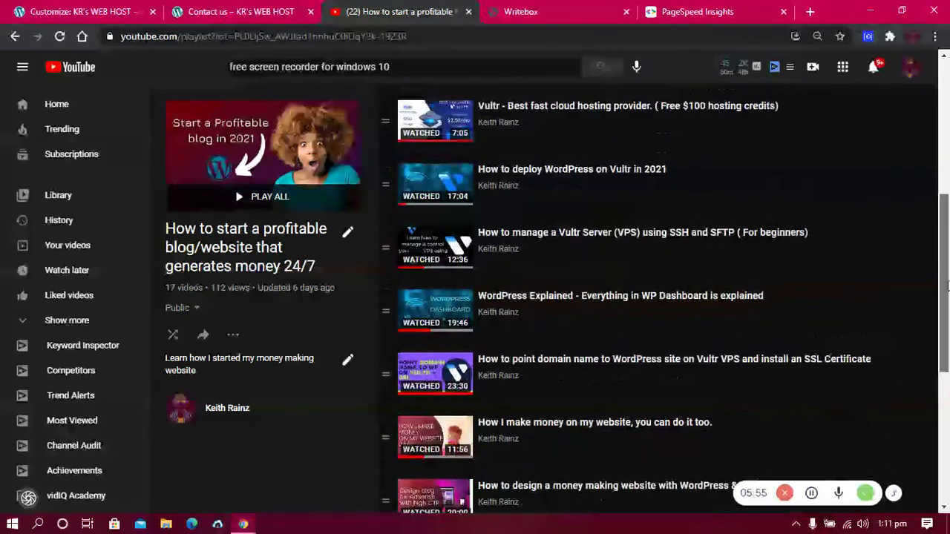